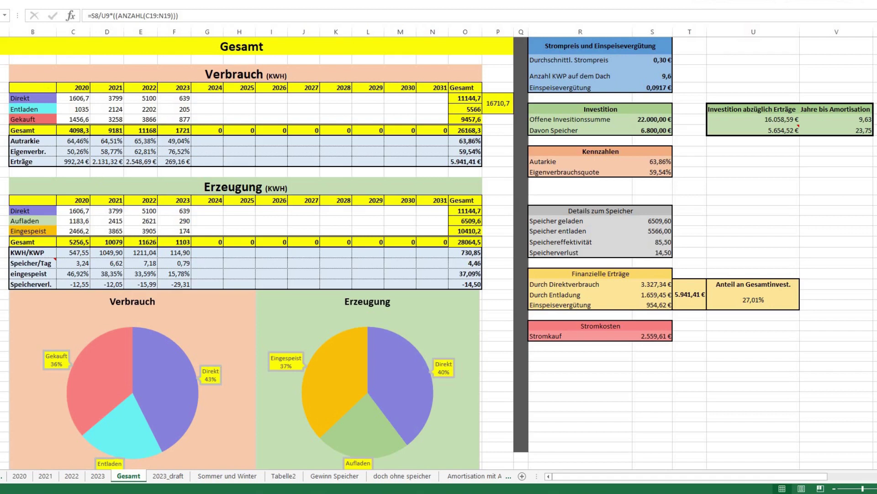
# - Open the 2020 sheet in both workbooks side by side and bring the monthly Verbrauch and Erzeugung tables into view
pyautogui.press('Return')
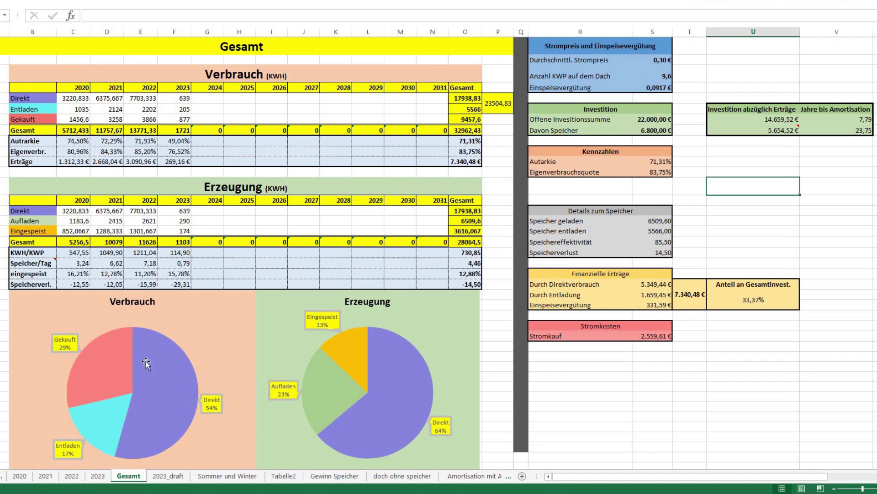
pyautogui.keyDown('ctrl'); pyautogui.click(21, 477); pyautogui.keyUp('ctrl')
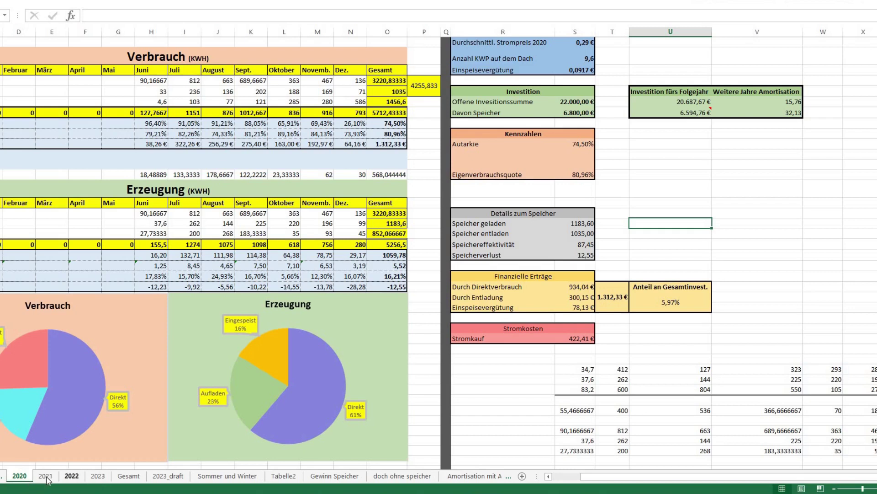
pyautogui.hscroll(-2, 232, 286)
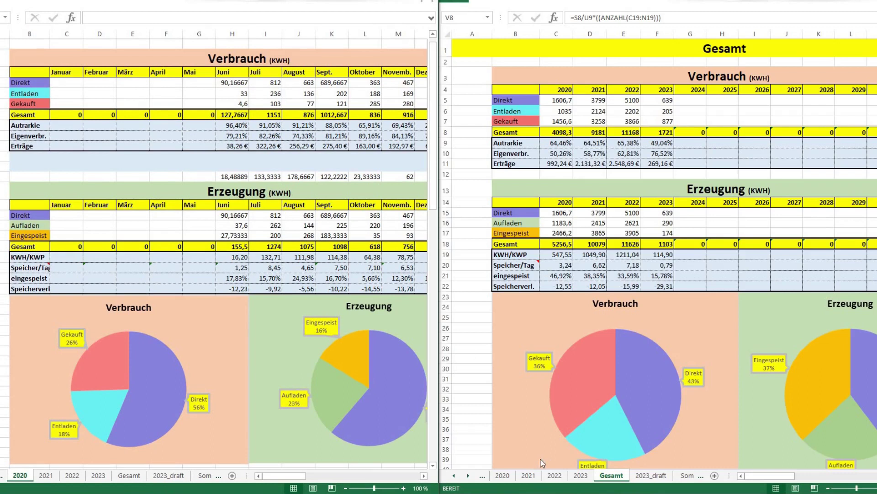
pyautogui.click(502, 476)
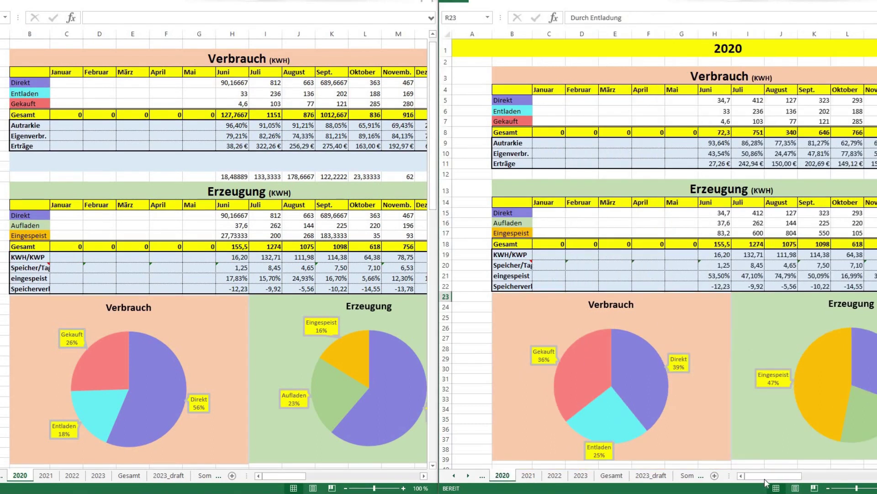
pyautogui.moveTo(765, 476); pyautogui.dragTo(787, 476)
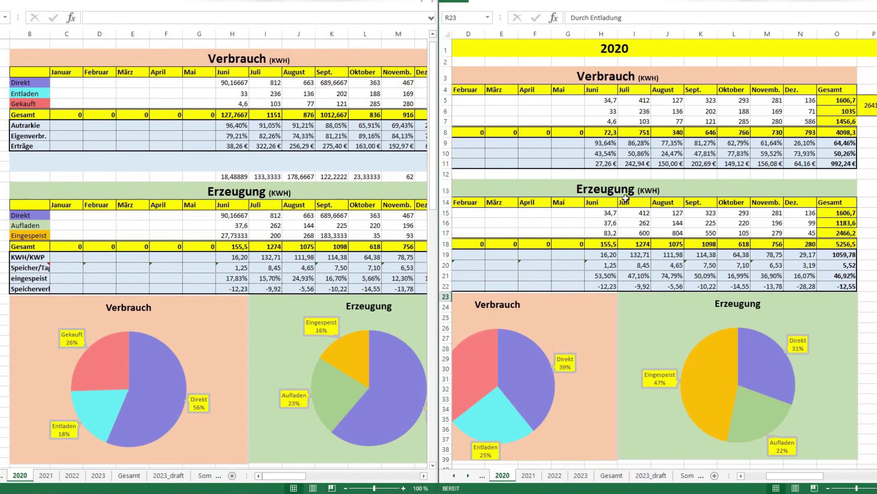
# - Compare the July 2020 Erzeugung cells for Gesamt, Eingespeist and Direkt between the two workbooks
pyautogui.click(631, 245)
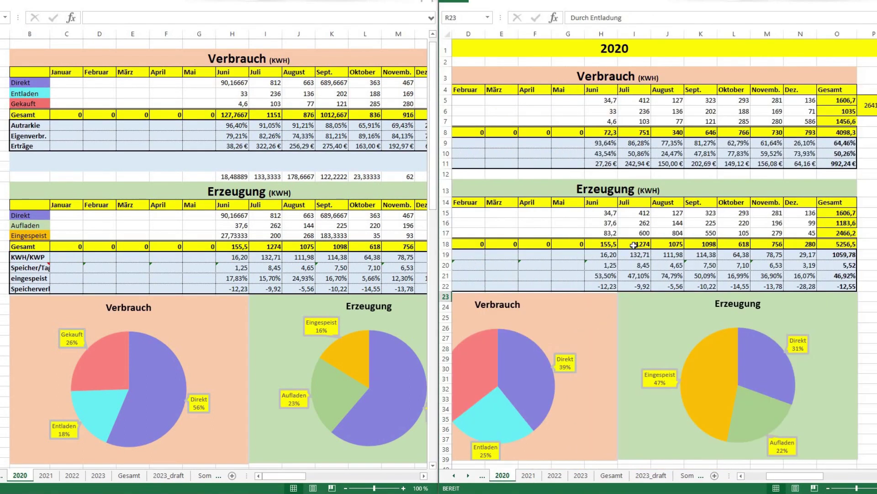
pyautogui.click(266, 245)
pyautogui.click(637, 243)
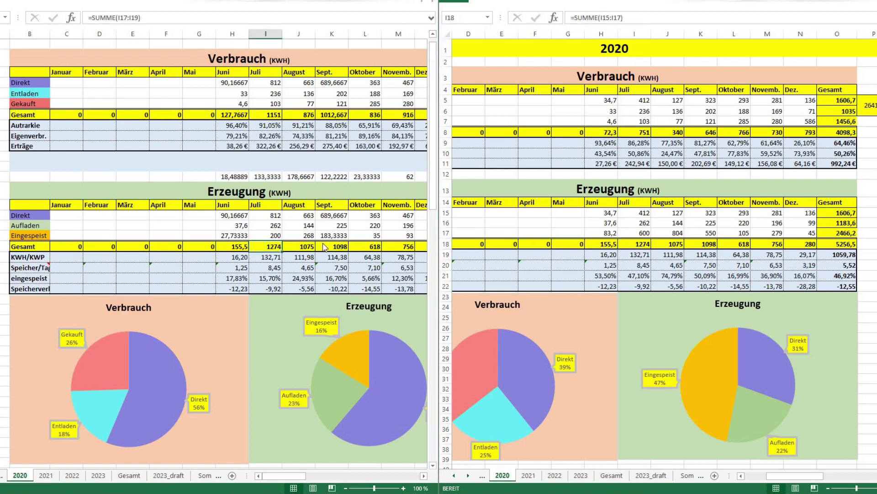
pyautogui.click(272, 235)
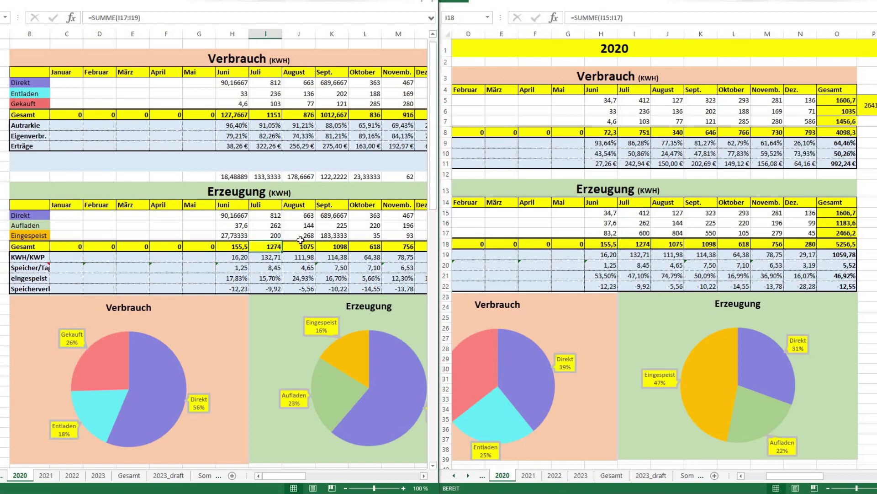
pyautogui.click(646, 232)
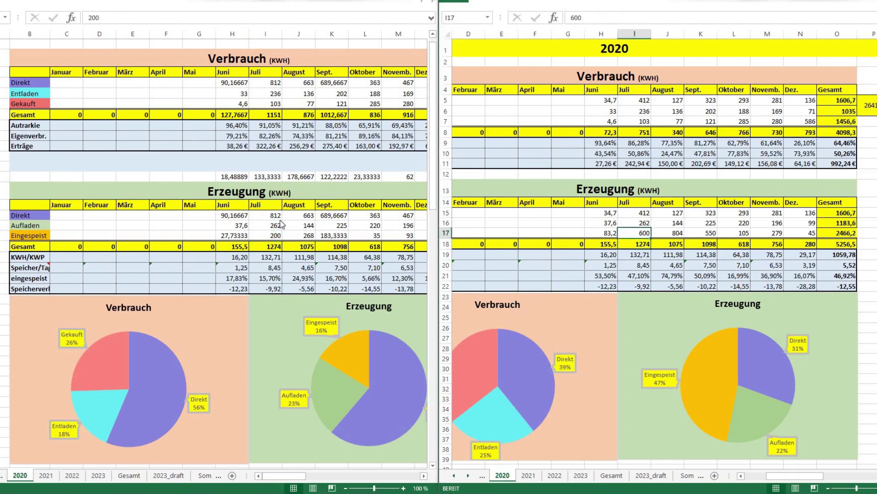
pyautogui.click(273, 235)
pyautogui.press('Up')
pyautogui.press('Up')
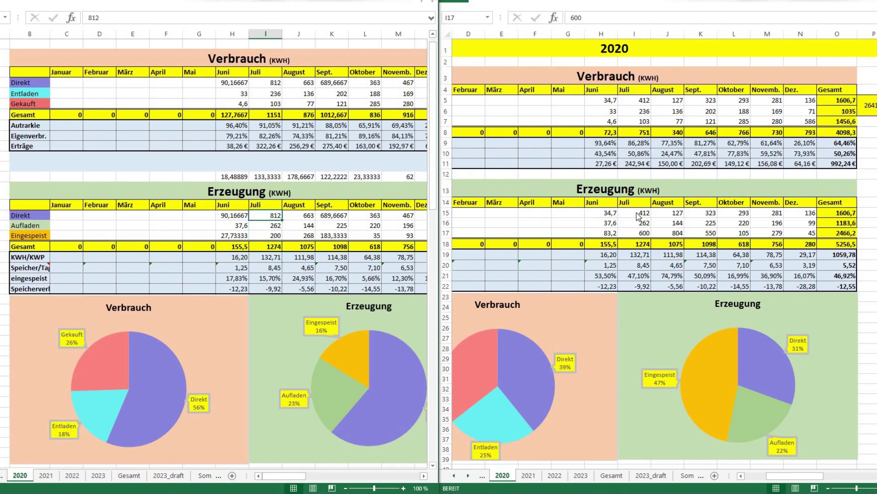
pyautogui.click(640, 213)
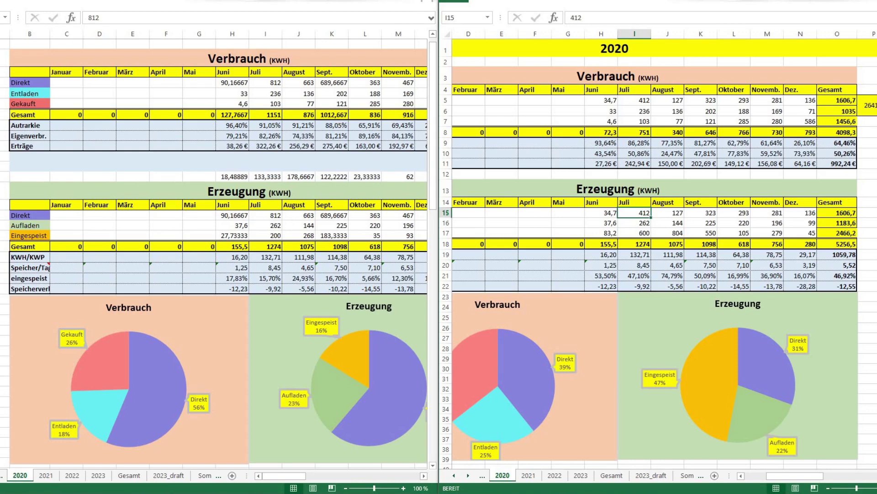
# - Compare the 2020 Kennzahlen, Finanzielle Erträge and Weitere Jahre Amortisation figures in both workbooks
pyautogui.press('super+Up')
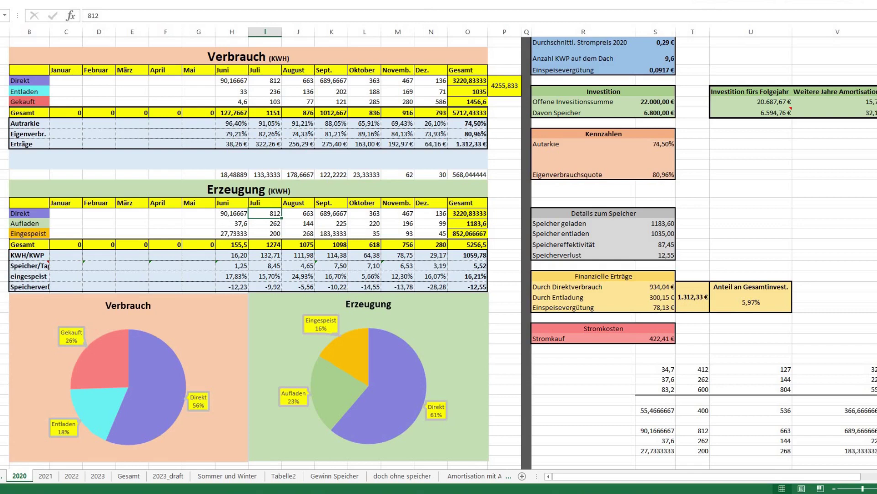
pyautogui.press('super+Left')
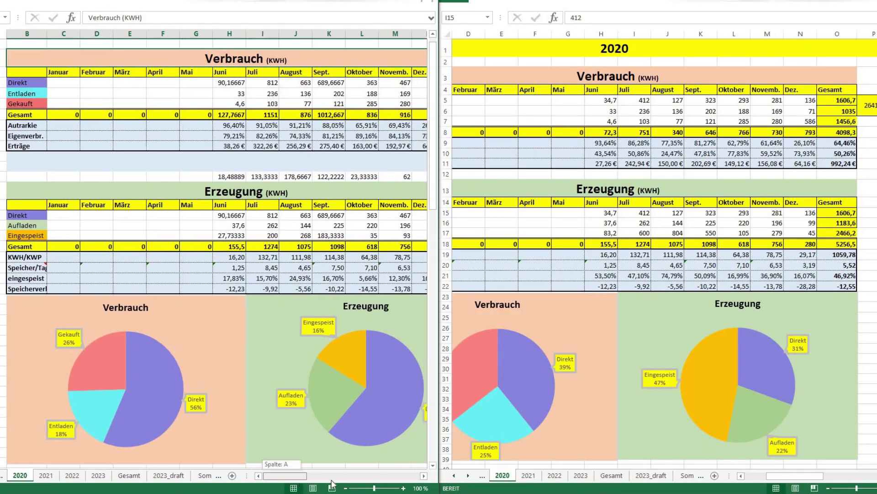
pyautogui.moveTo(332, 483); pyautogui.dragTo(394, 475)
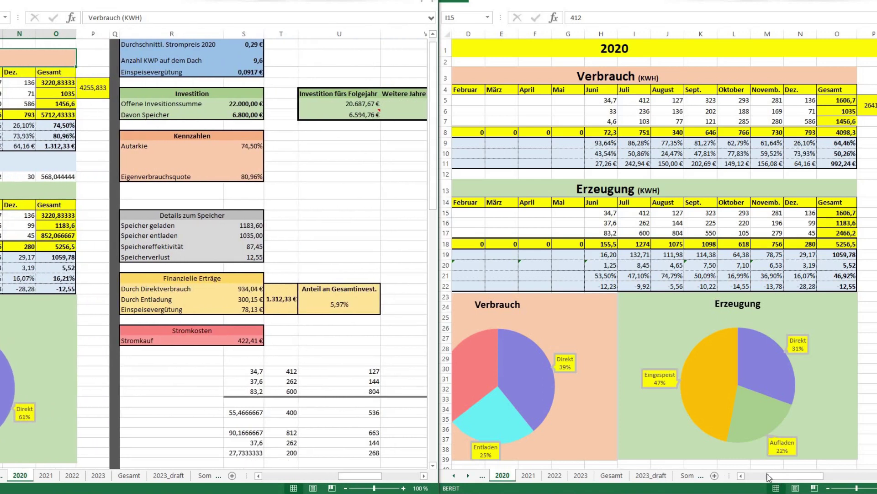
pyautogui.moveTo(817, 478); pyautogui.dragTo(871, 480)
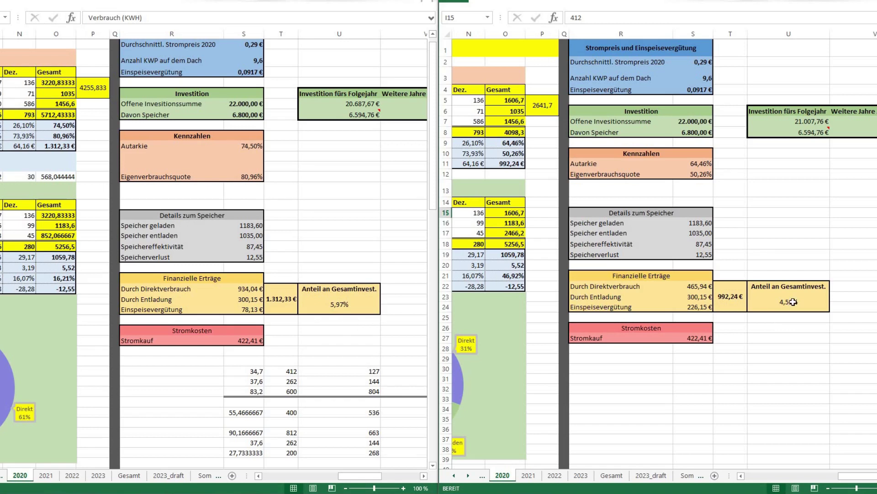
pyautogui.click(424, 476)
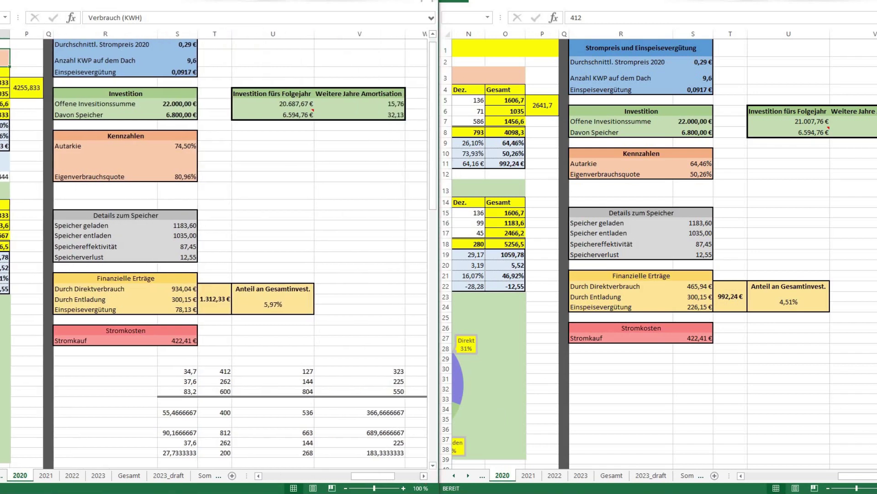
pyautogui.hscroll(1, 640, 228)
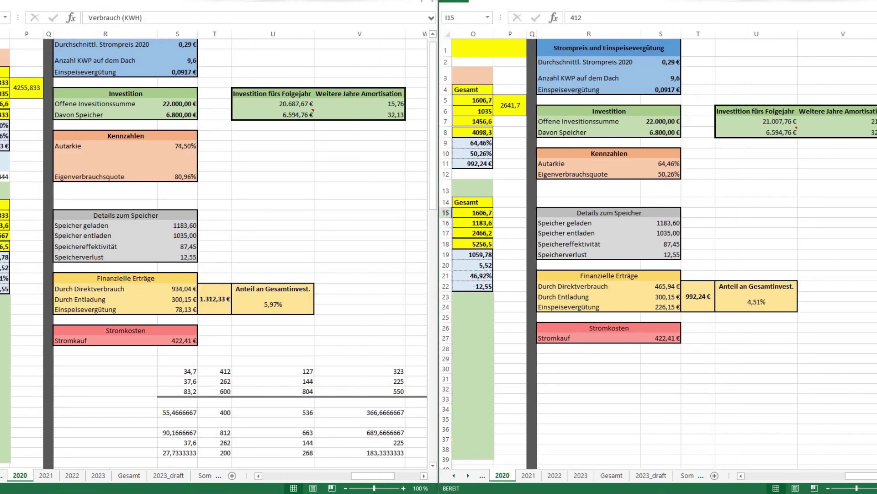
pyautogui.click(855, 126)
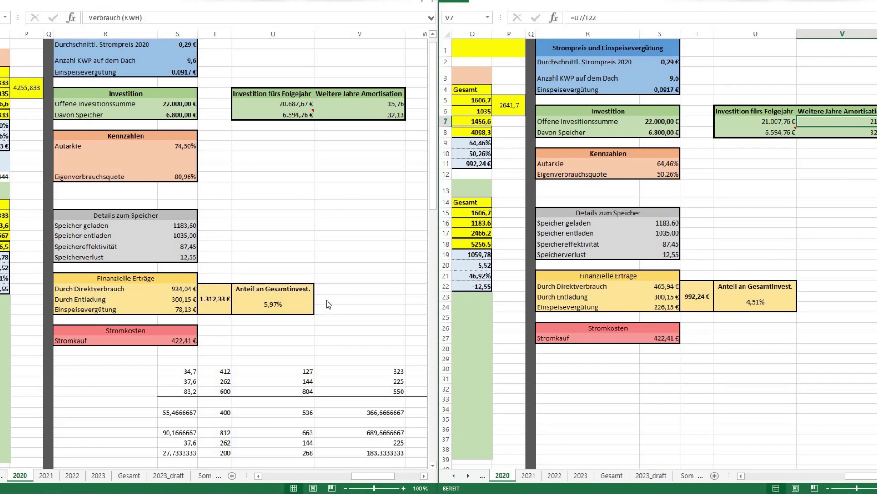
# - Open the 2021 sheet in both workbooks and compare the Kennzahlen, Finanzielle Erträge and Investition fürs Folgejahr figures
pyautogui.click(47, 478)
pyautogui.click(529, 478)
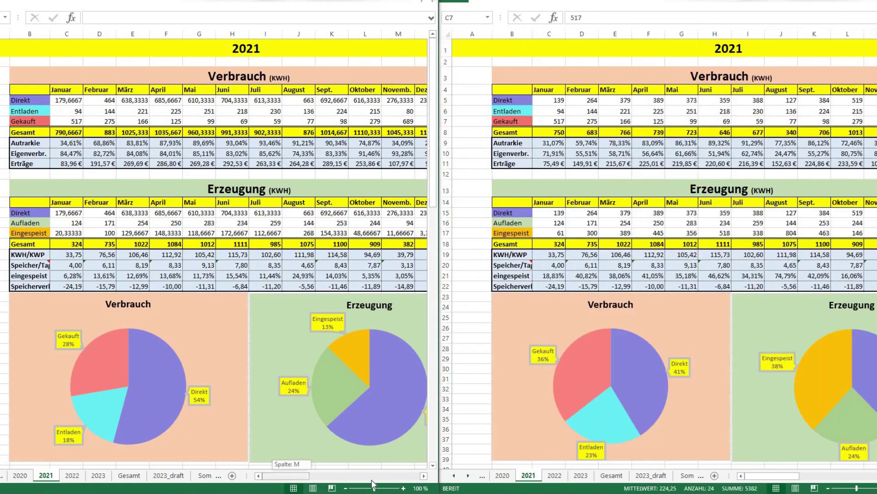
pyautogui.moveTo(373, 485); pyautogui.dragTo(359, 476)
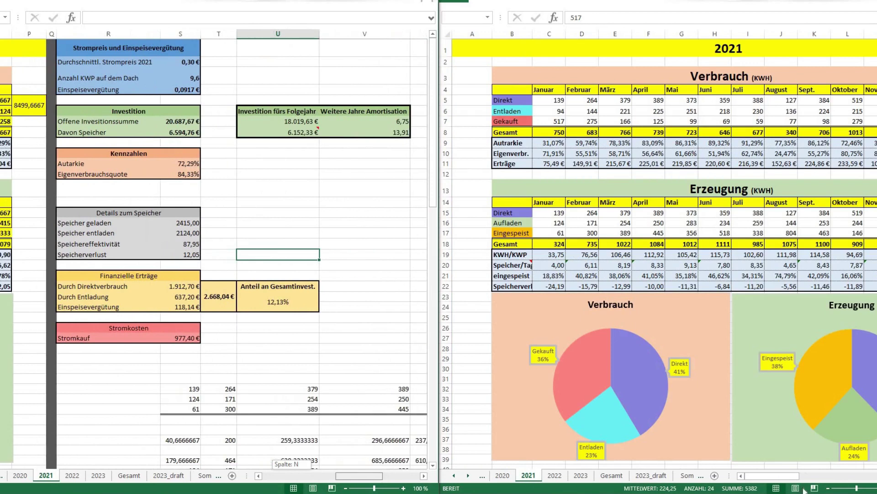
pyautogui.hscroll(8, 831, 486)
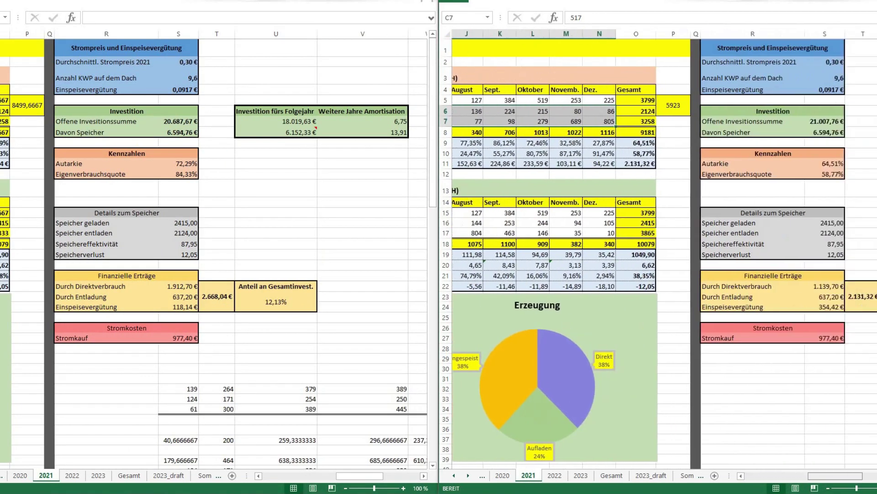
pyautogui.hscroll(4, 784, 389)
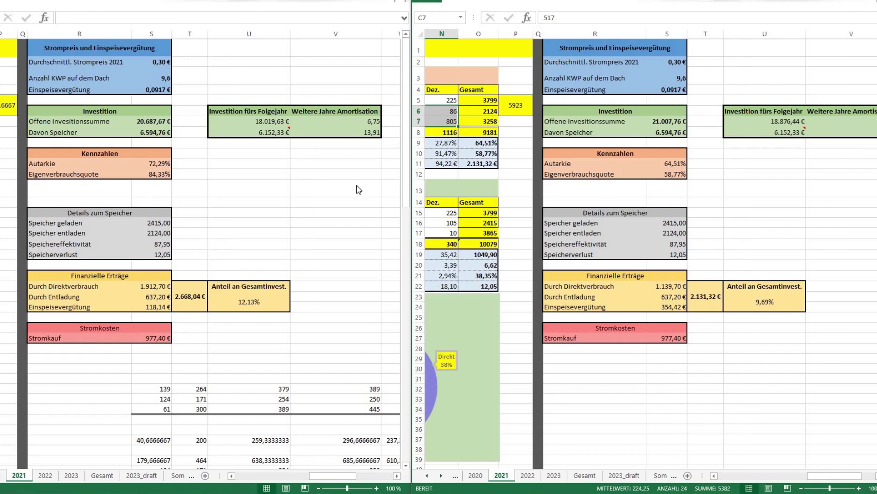
pyautogui.moveTo(822, 480); pyautogui.dragTo(847, 172)
pyautogui.click(847, 173)
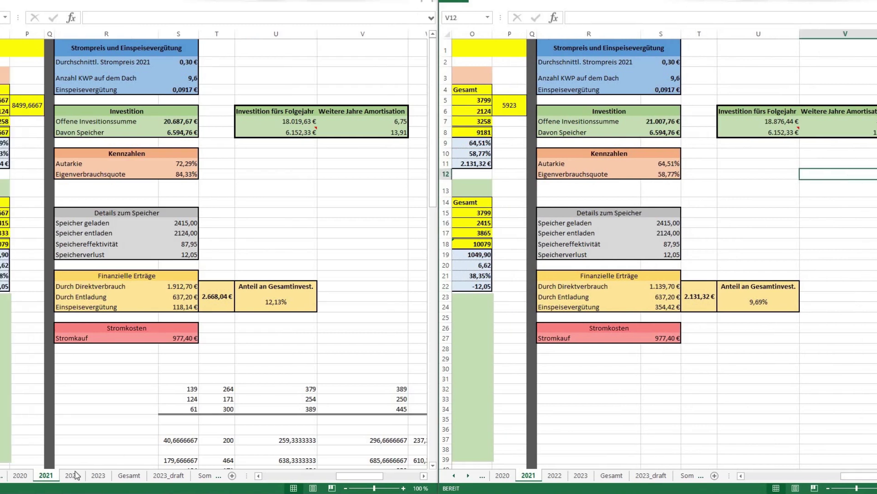
# - Open the 2022 sheet in both workbooks and compare the Kennzahlen, yearly returns and remaining investment figures
pyautogui.click(74, 476)
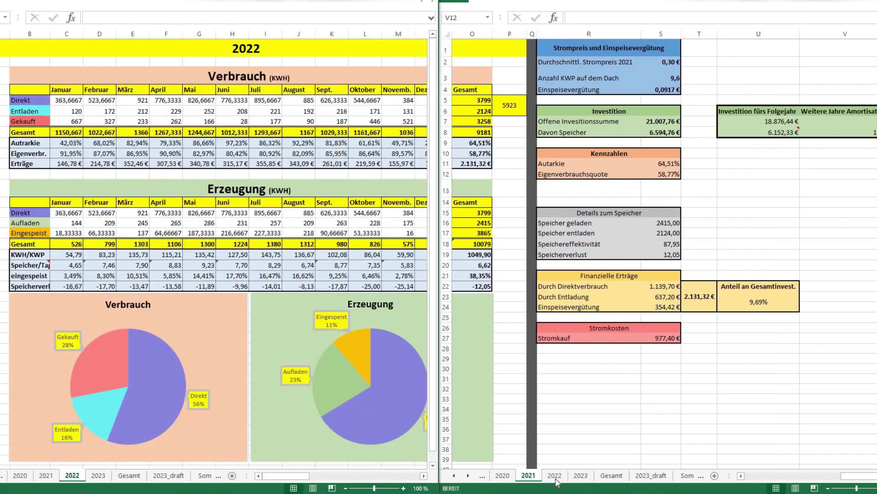
pyautogui.click(554, 475)
pyautogui.moveTo(285, 475); pyautogui.dragTo(332, 476)
pyautogui.moveTo(464, 485); pyautogui.dragTo(617, 483)
pyautogui.moveTo(768, 480); pyautogui.dragTo(866, 484)
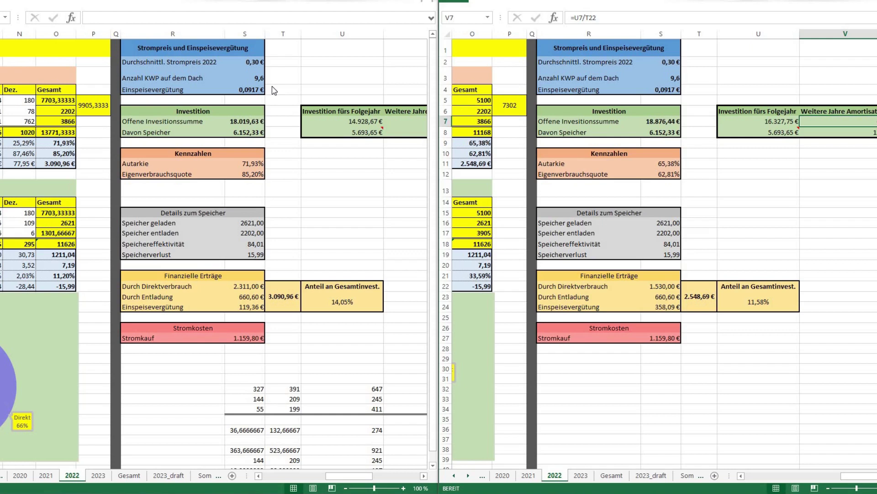
pyautogui.moveTo(361, 476); pyautogui.dragTo(316, 213)
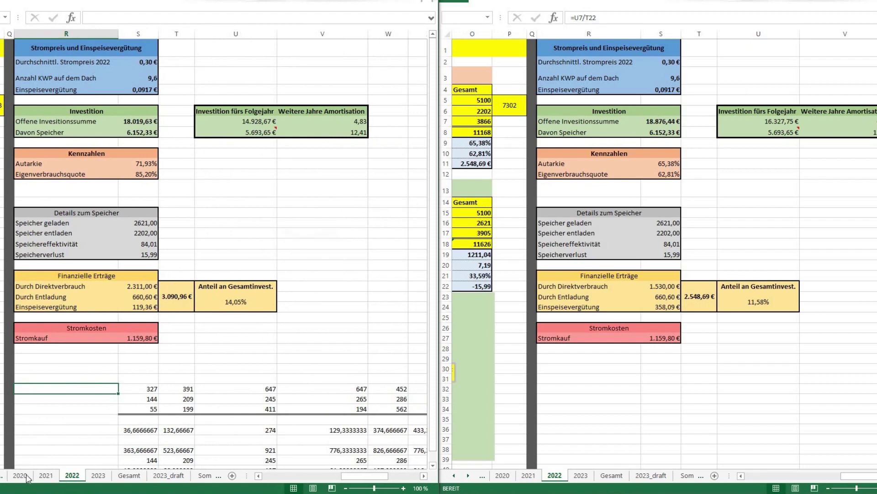
pyautogui.keyDown('ctrl'); pyautogui.click(46, 475); pyautogui.keyUp('ctrl')
pyautogui.click(74, 479)
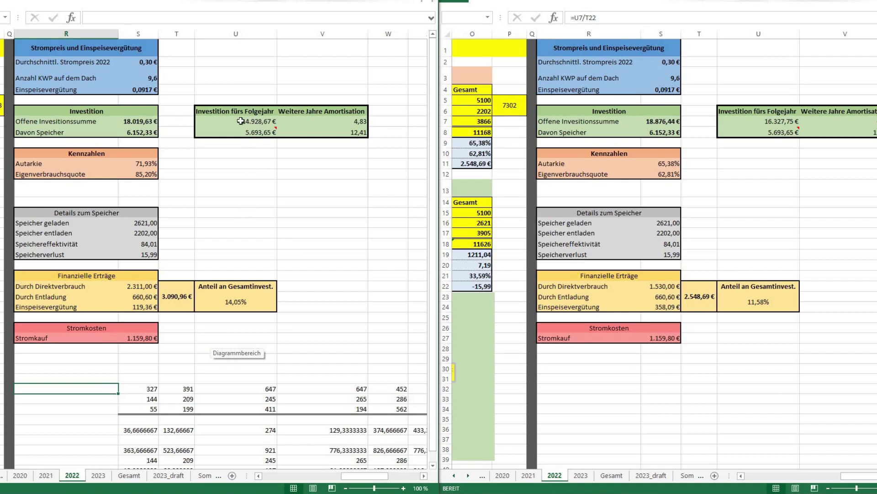
pyautogui.moveTo(239, 122)
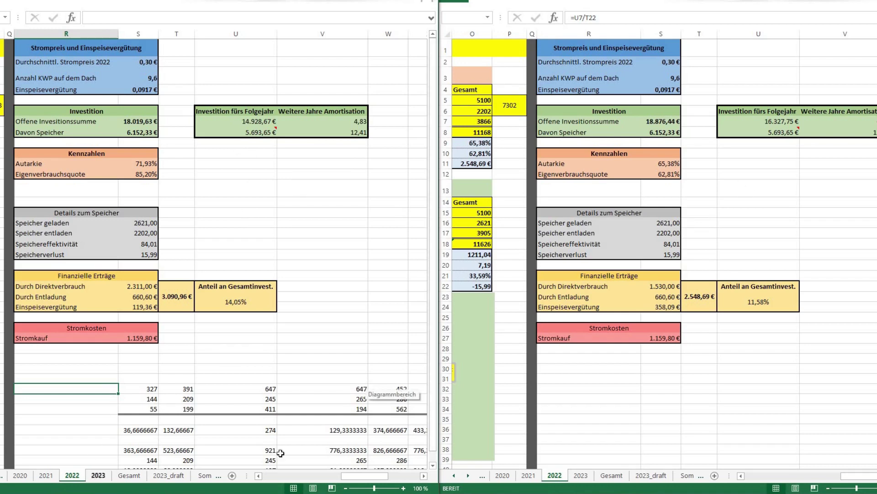
# - Compare the 2023 sheets of both workbooks, as well as the Gesamt sheets with their Verbrauch and Erzeugung pie charts
pyautogui.click(97, 475)
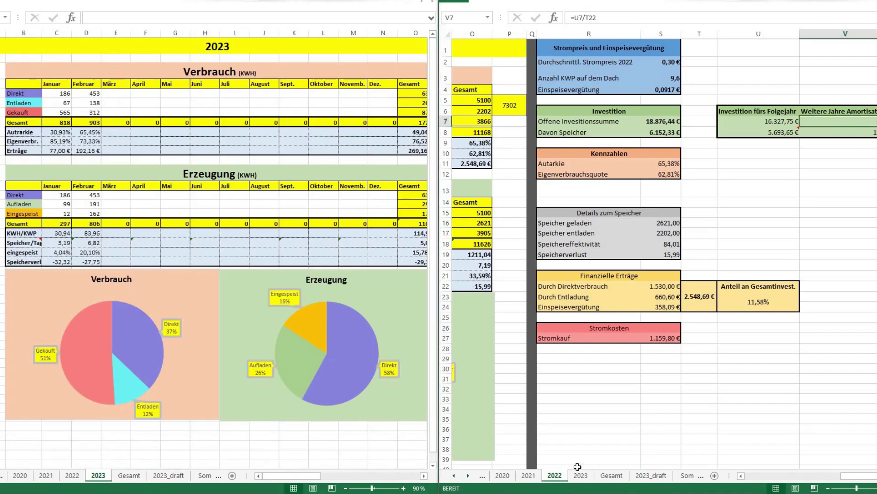
pyautogui.click(579, 475)
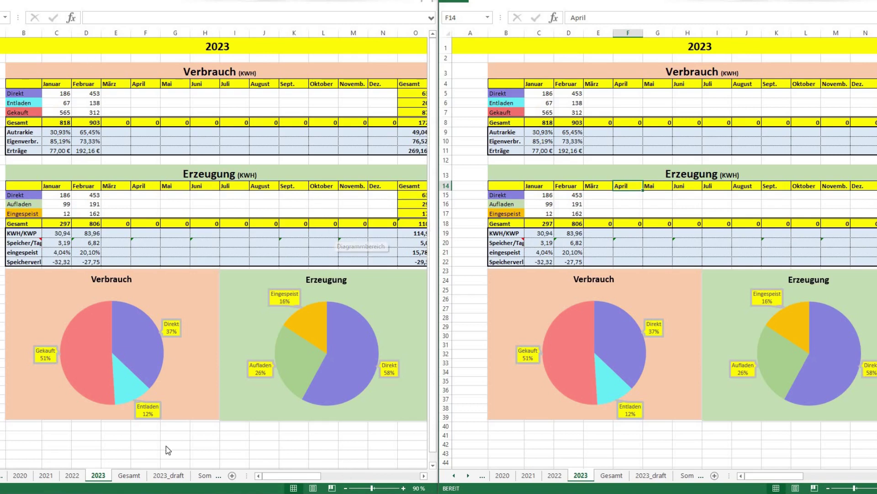
pyautogui.click(123, 475)
pyautogui.click(614, 476)
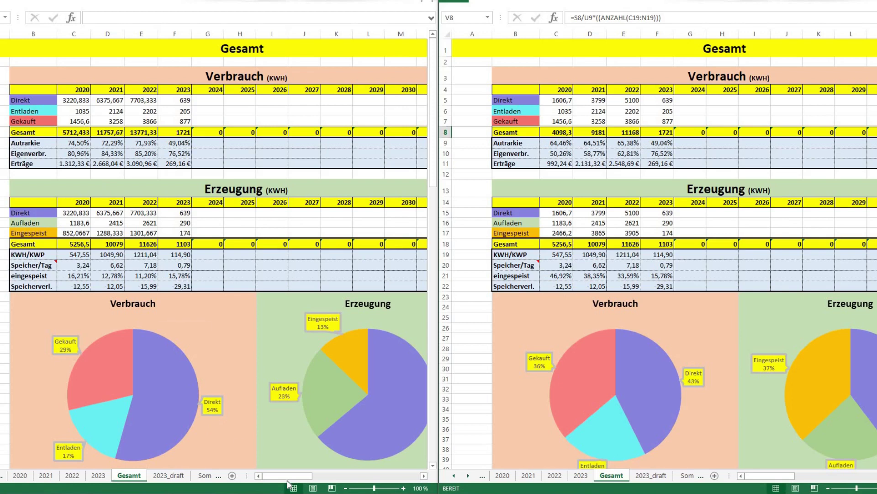
pyautogui.click(424, 476)
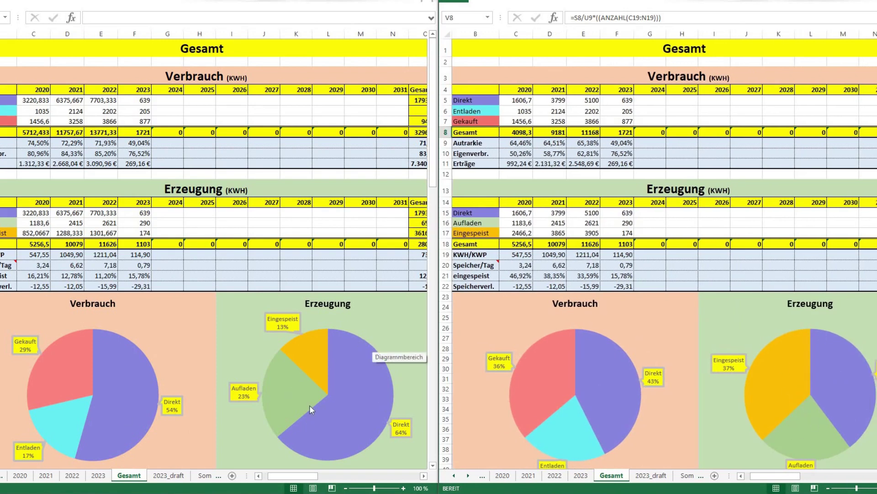
pyautogui.moveTo(322, 417)
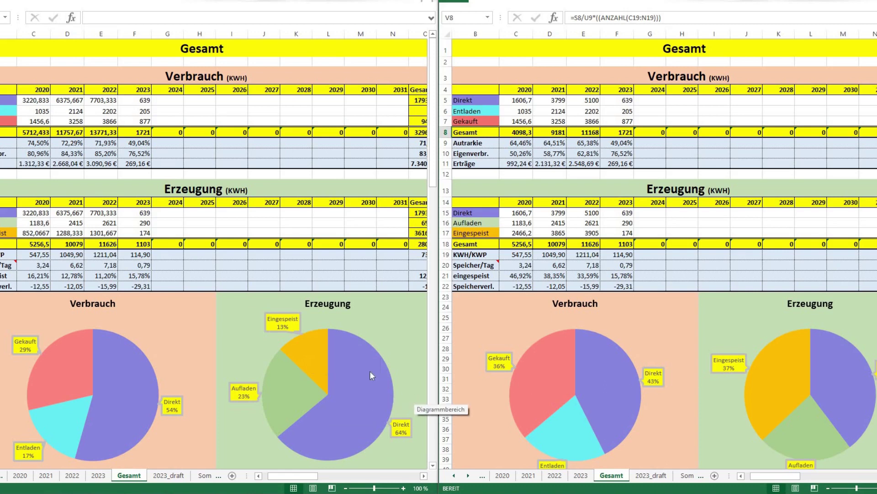
pyautogui.moveTo(327, 432)
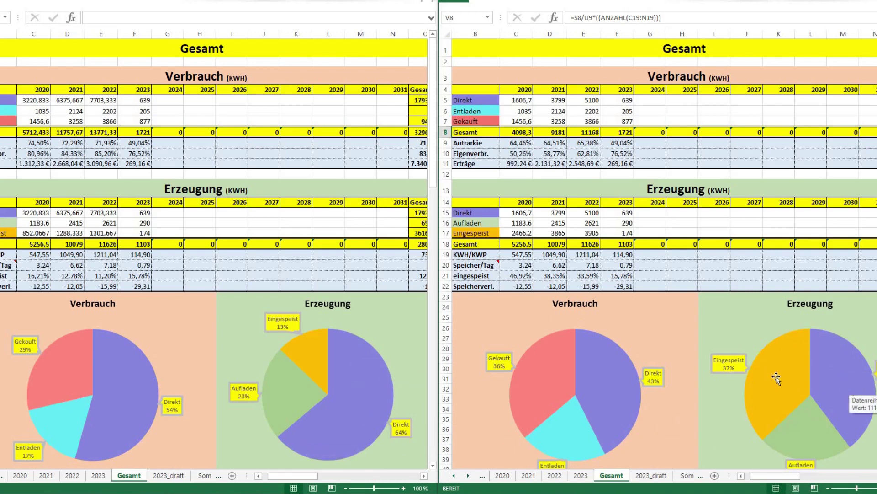
pyautogui.moveTo(775, 377)
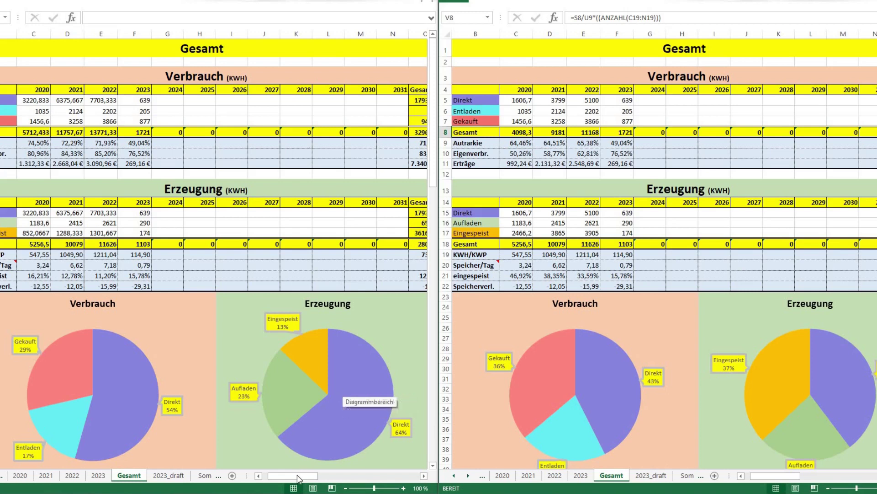
# - Compare the overall Kennzahlen, Finanzielle Erträge and Stromkosten blocks beside the yearly tables on the Gesamt sheets of both workbooks
pyautogui.moveTo(299, 479); pyautogui.dragTo(302, 480)
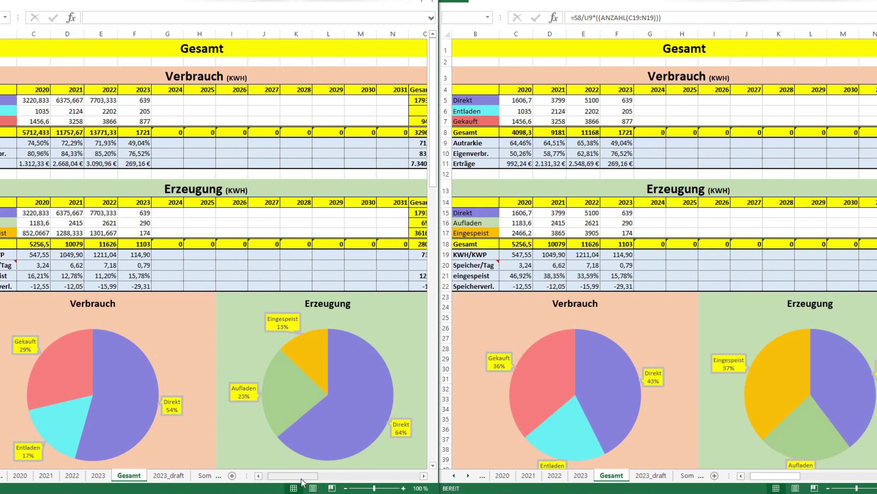
pyautogui.moveTo(304, 481); pyautogui.dragTo(395, 488)
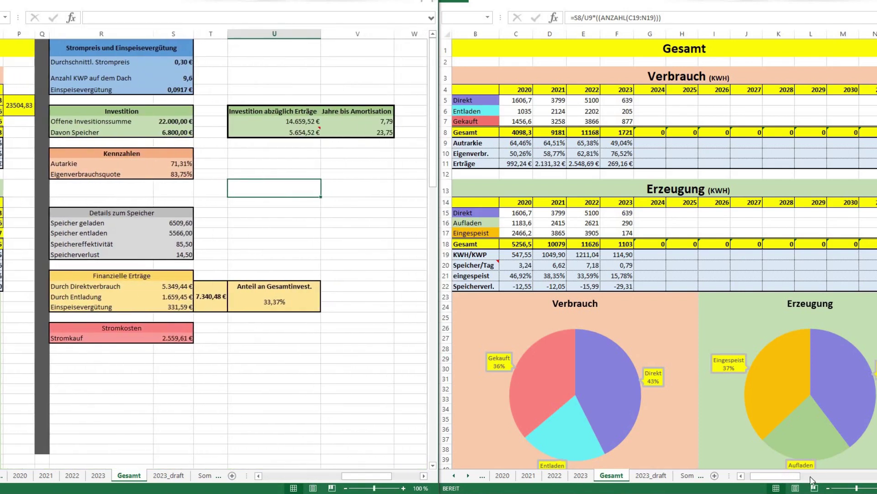
pyautogui.click(847, 477)
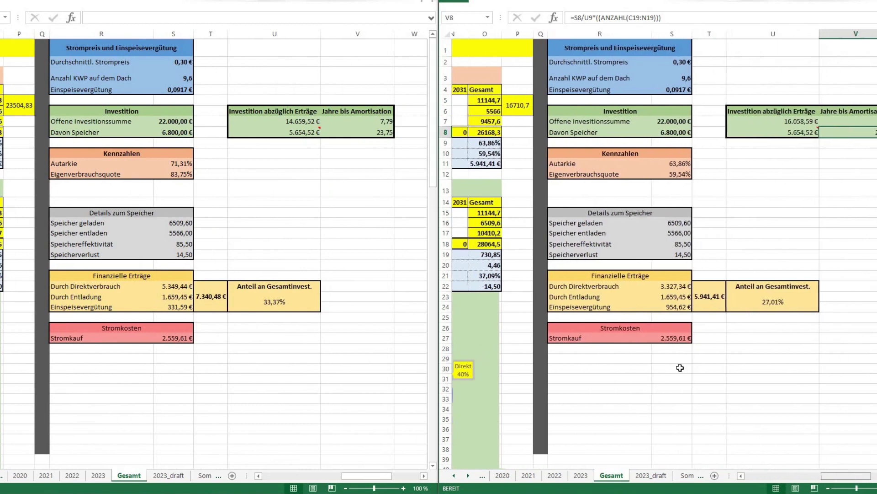
pyautogui.click(693, 368)
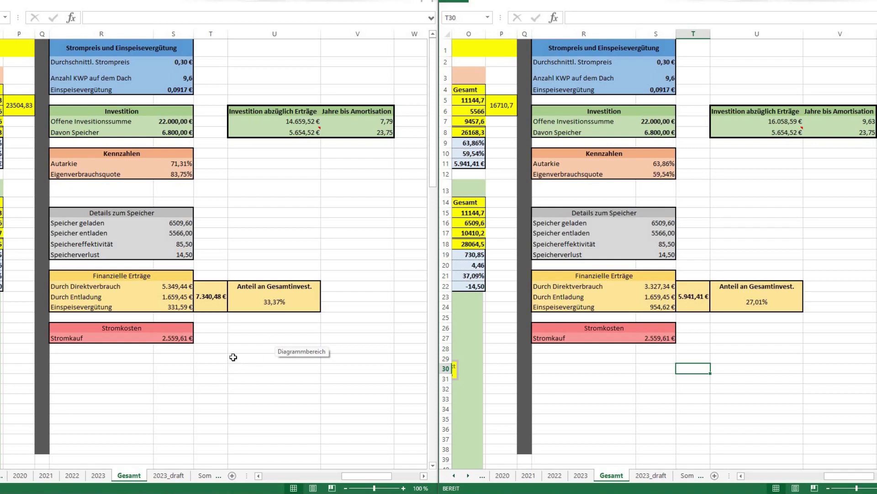
pyautogui.click(214, 341)
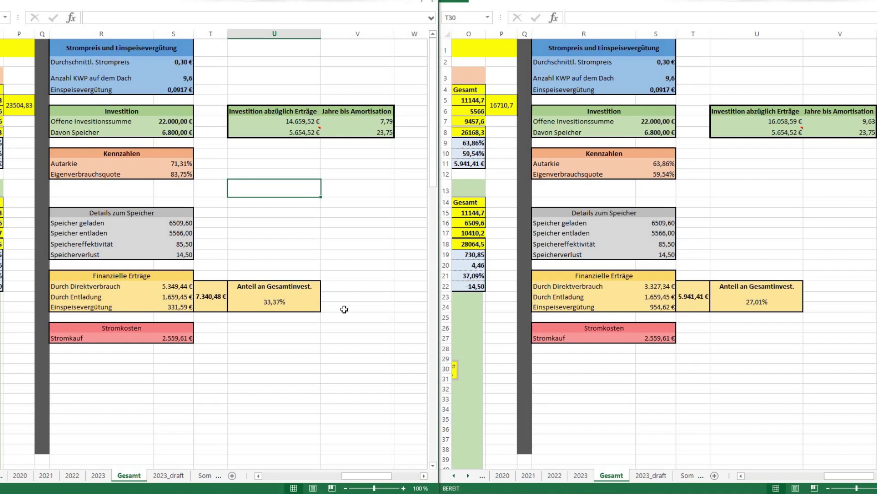
# - Compare the Anteil an Gesamtinvest. and Jahre bis Amortisation figures on both Gesamt sheets
pyautogui.click(246, 307)
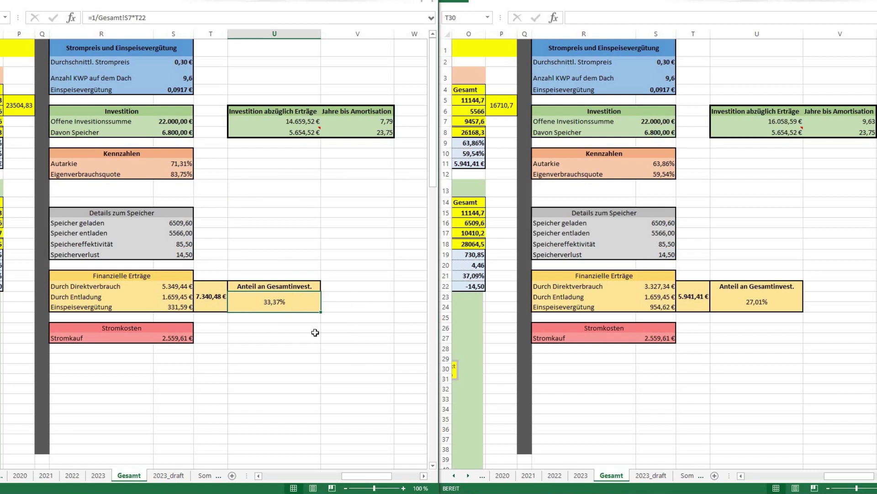
pyautogui.click(749, 312)
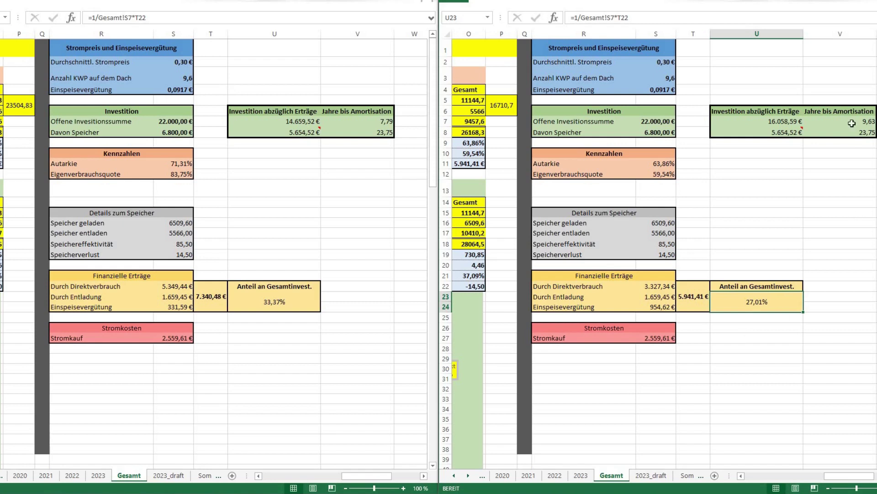
pyautogui.click(867, 122)
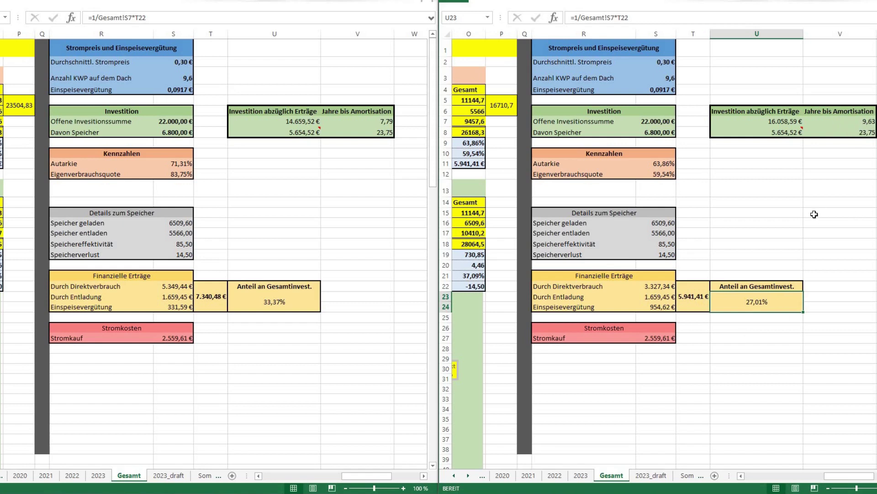